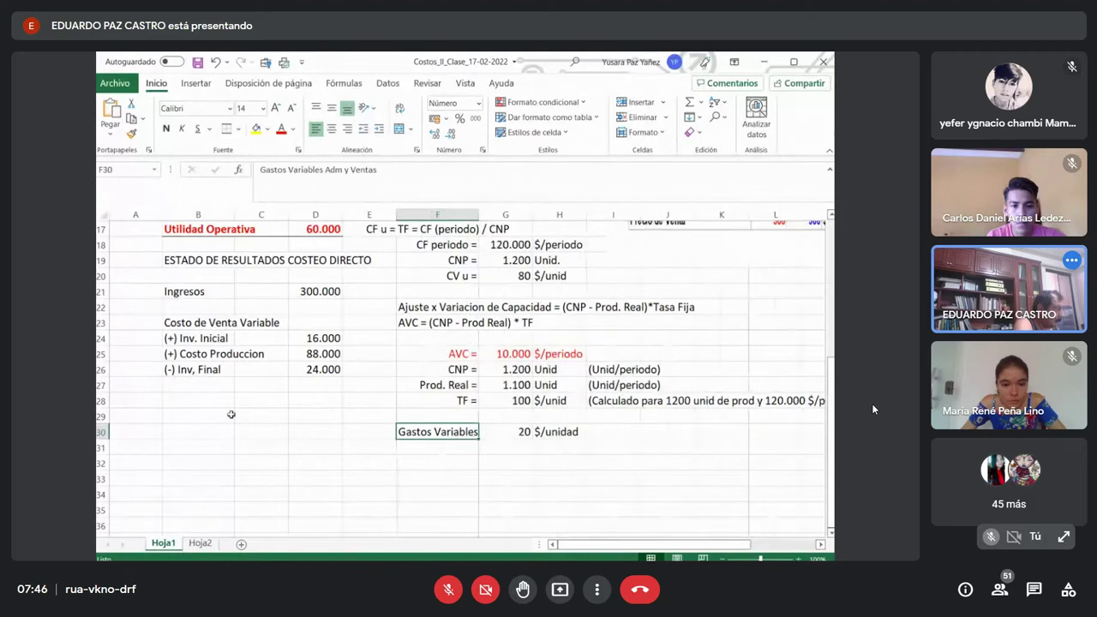
# Enter the label "Costo de Venta Variable" in cell B27, below the final inventory row
pyautogui.click(186, 385)
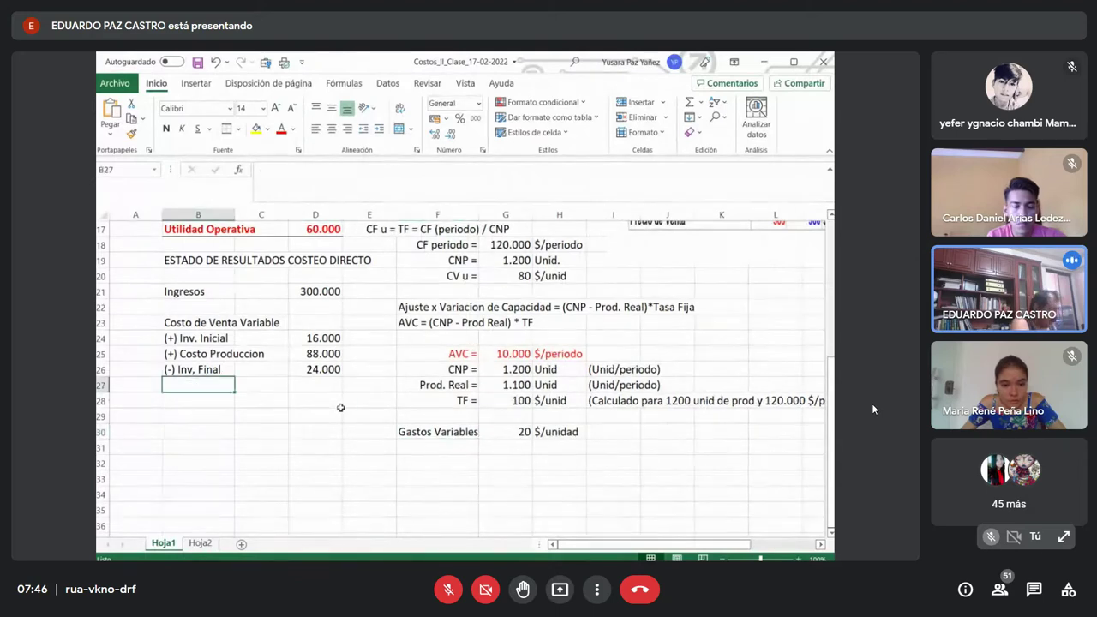
pyautogui.write('Costo de Venta Variable')
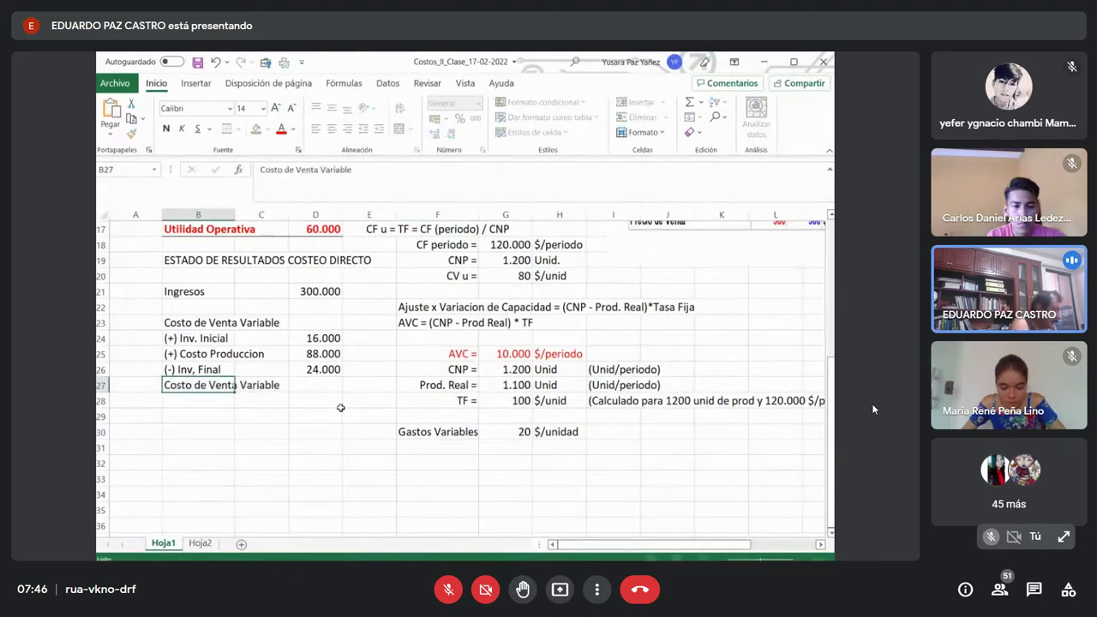
pyautogui.press('Return')
# Calculate the variable cost of sales in D27 with the formula +D24+D25-D26
pyautogui.press('Up')
pyautogui.press('Right')
pyautogui.press('Right')
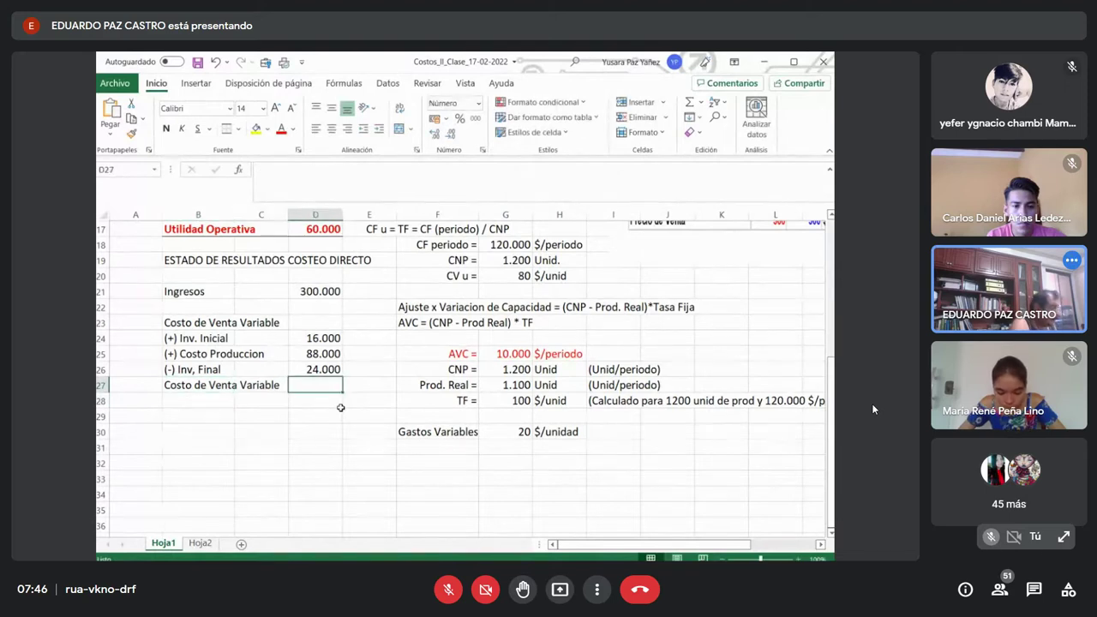
pyautogui.write('+')
pyautogui.click(334, 337)
pyautogui.write('+')
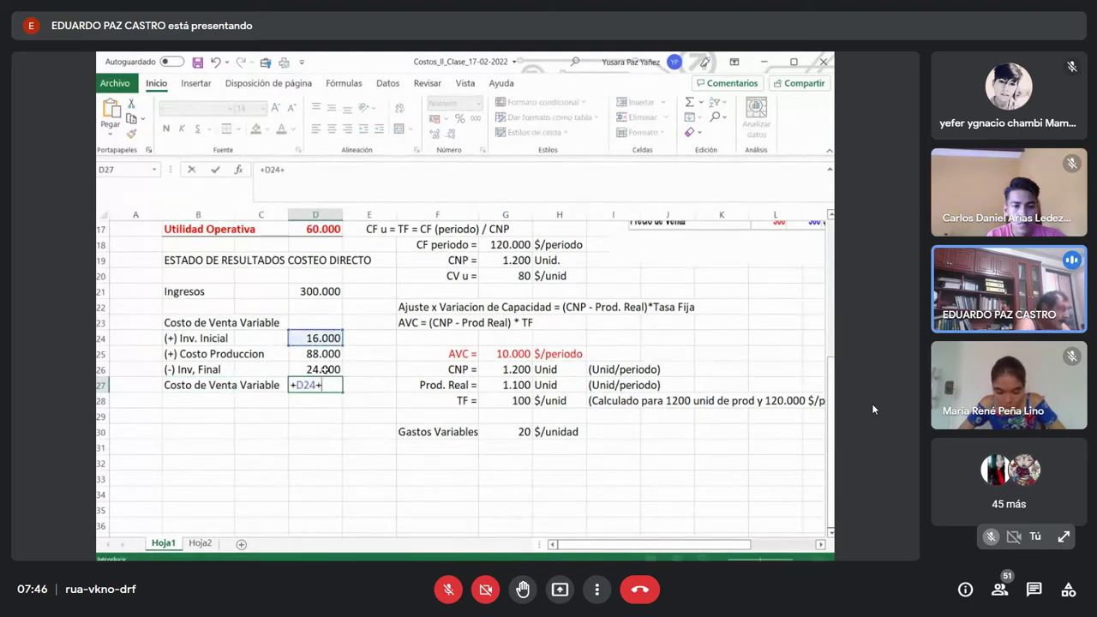
pyautogui.click(320, 353)
pyautogui.write('-')
pyautogui.click(322, 370)
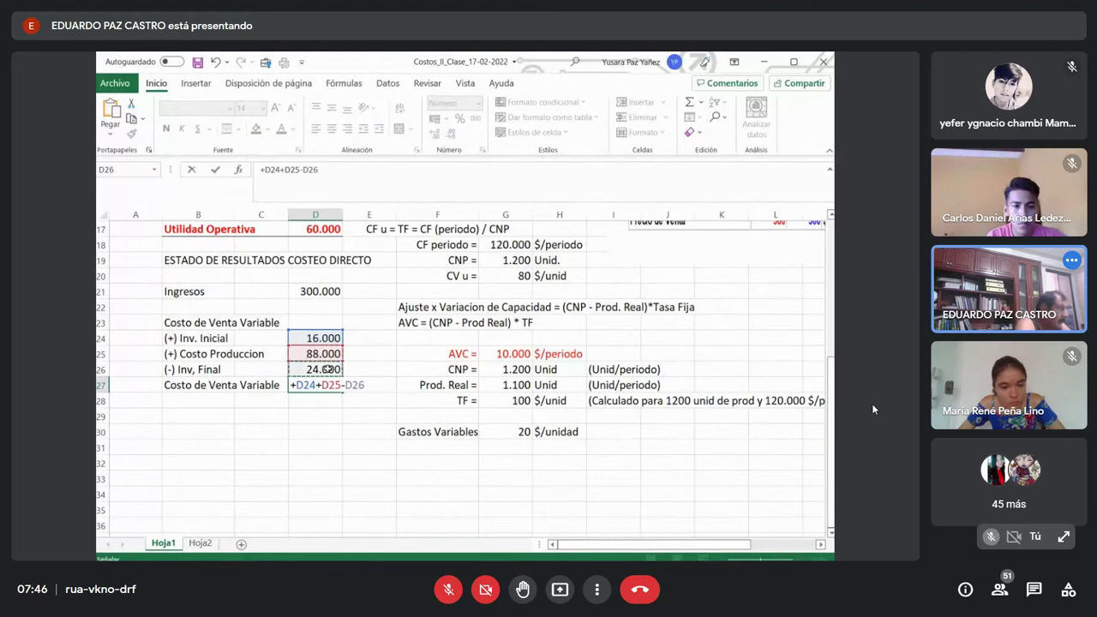
pyautogui.press('Return')
# Indent the initial inventory, production cost and final inventory labels in B24:B26
pyautogui.click(195, 340)
pyautogui.moveTo(195, 342); pyautogui.dragTo(210, 370)
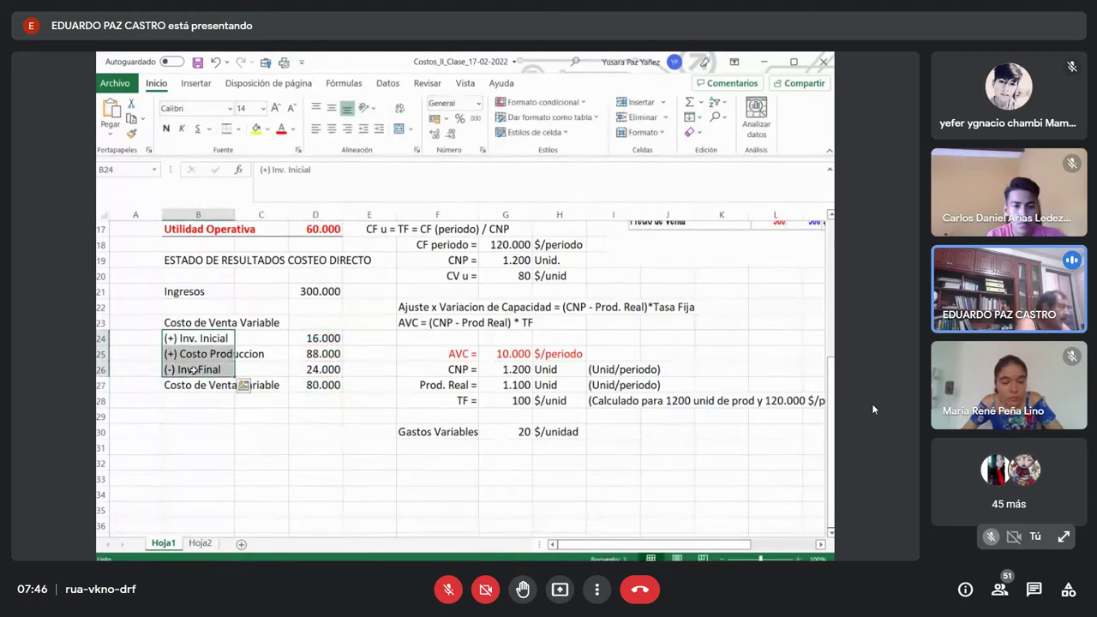
pyautogui.click(380, 131)
pyautogui.click(380, 130)
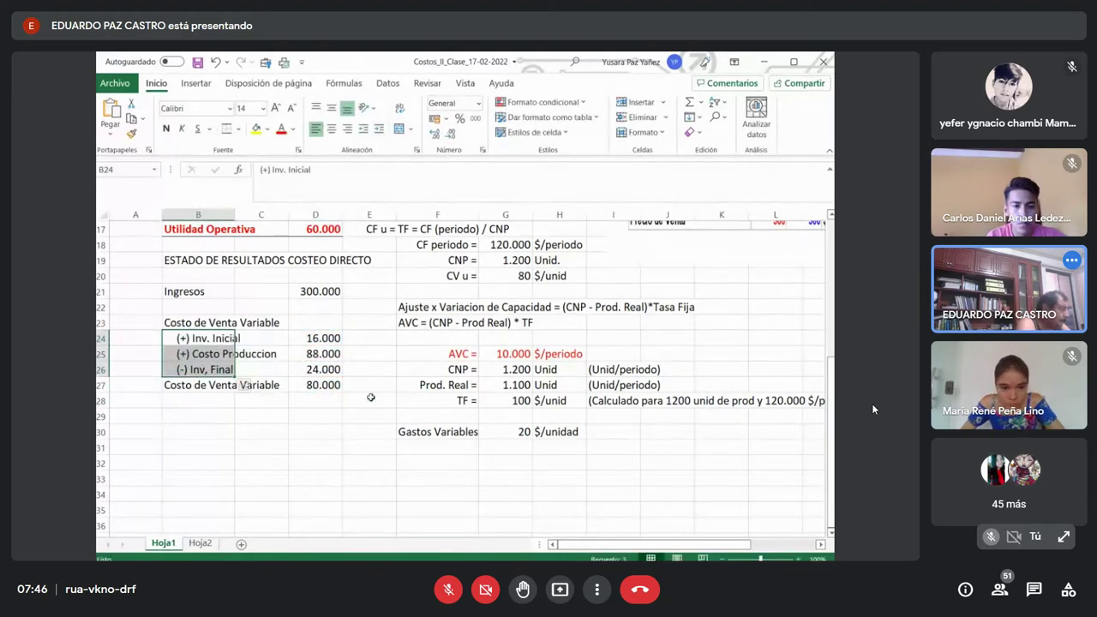
# Enter the label "Margen Contribucion de la Produccion" in cell B28
pyautogui.click(174, 405)
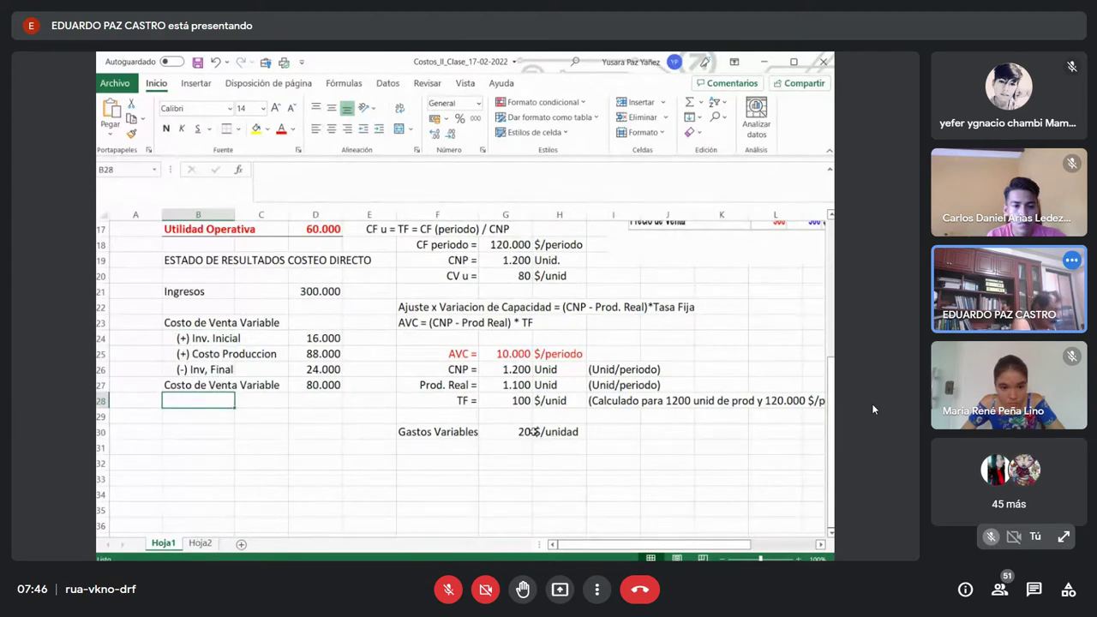
pyautogui.write('Margen Contribuc')
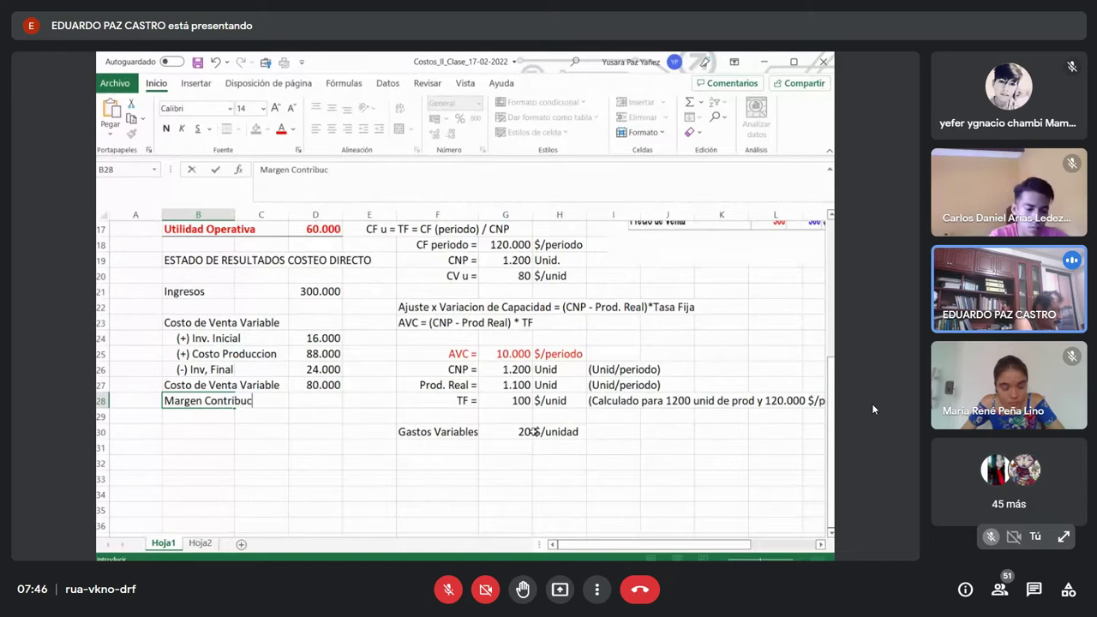
pyautogui.write('ion de la')
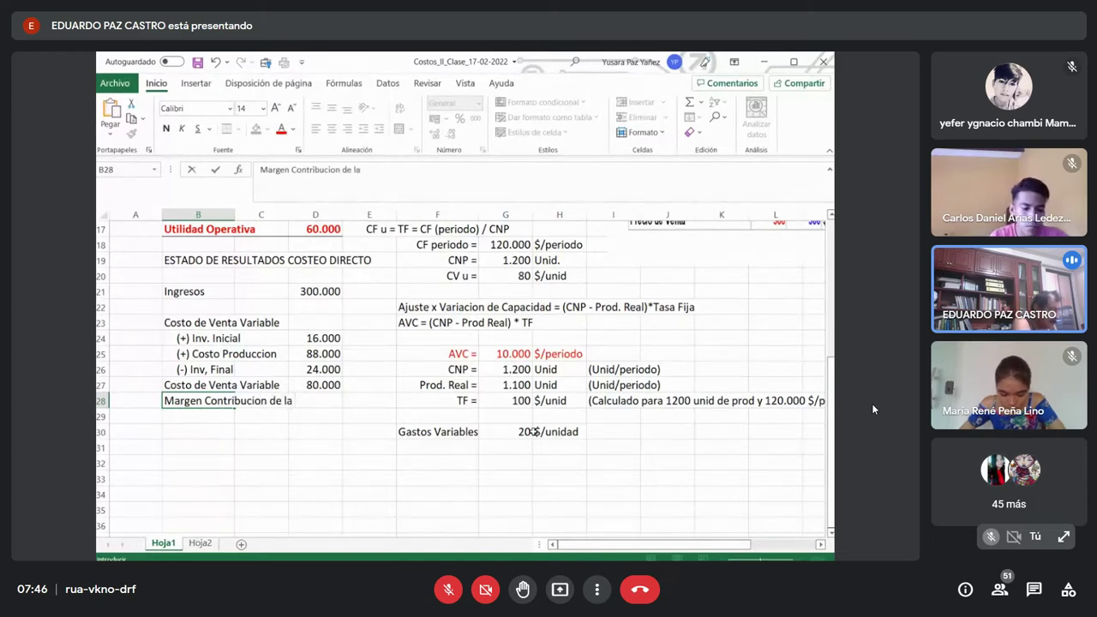
pyautogui.write(' Produccion')
pyautogui.press('Return')
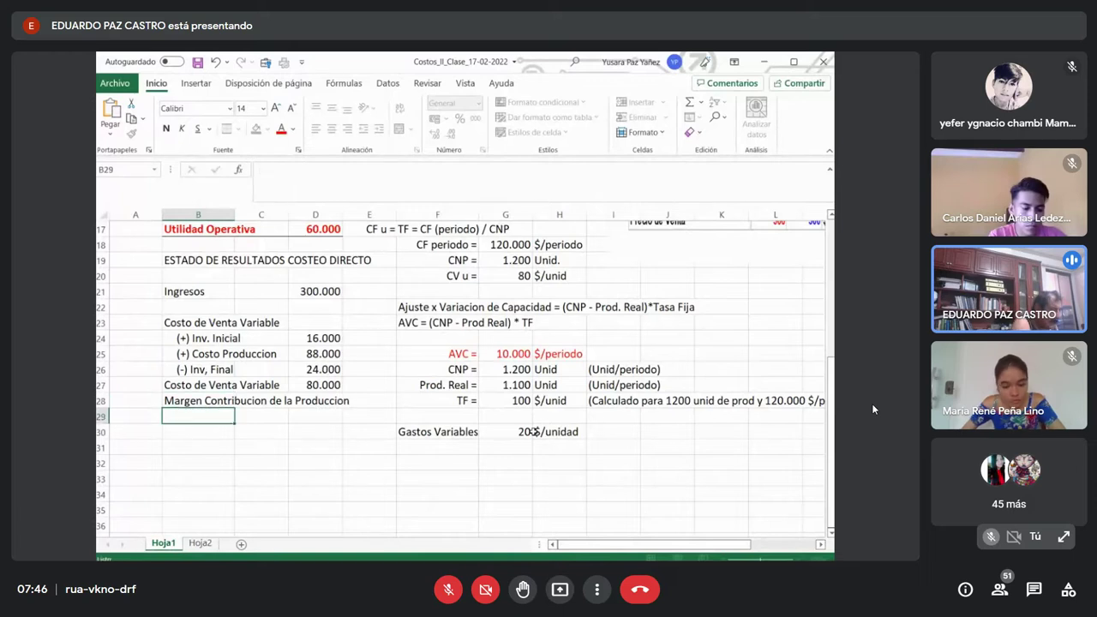
# Center the label in B28 and widen column B to about 176 pixels
pyautogui.press('Up')
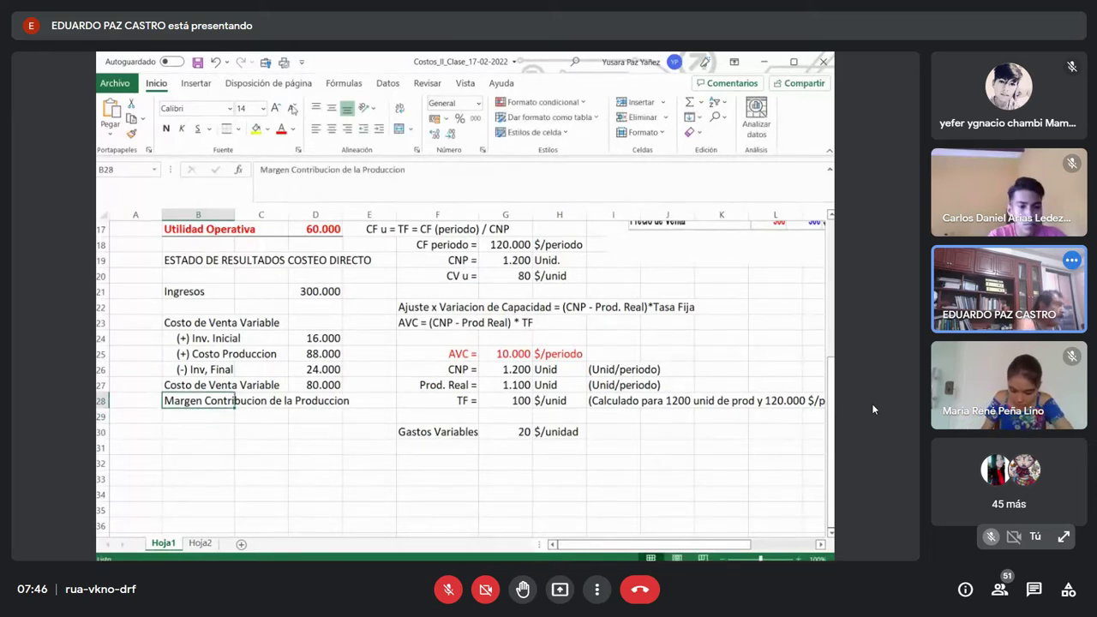
pyautogui.click(347, 129)
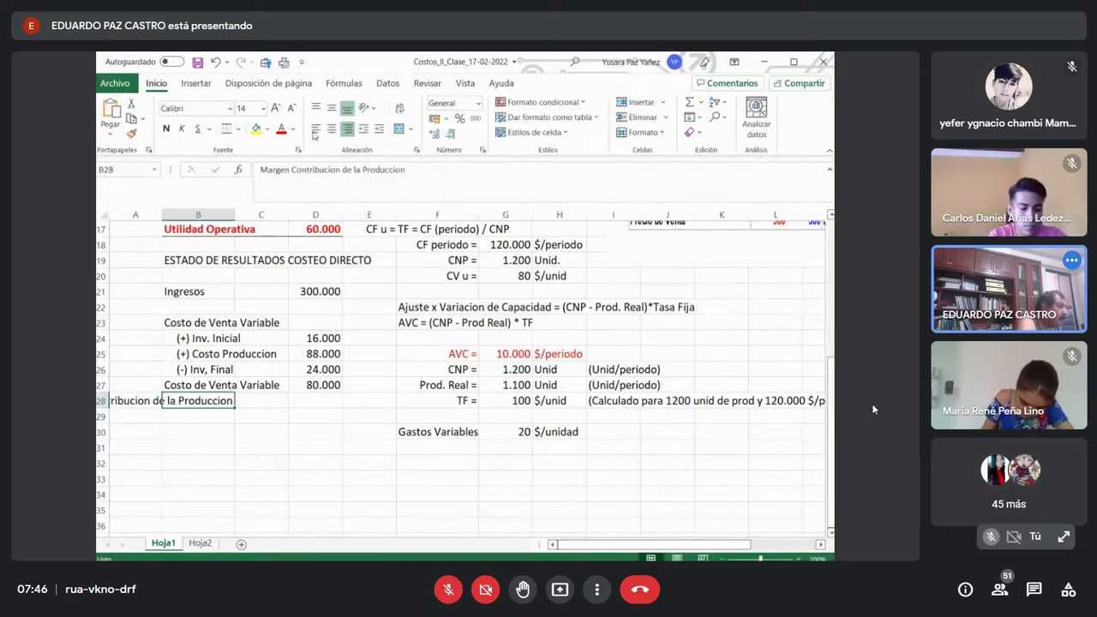
pyautogui.click(316, 129)
pyautogui.click(332, 129)
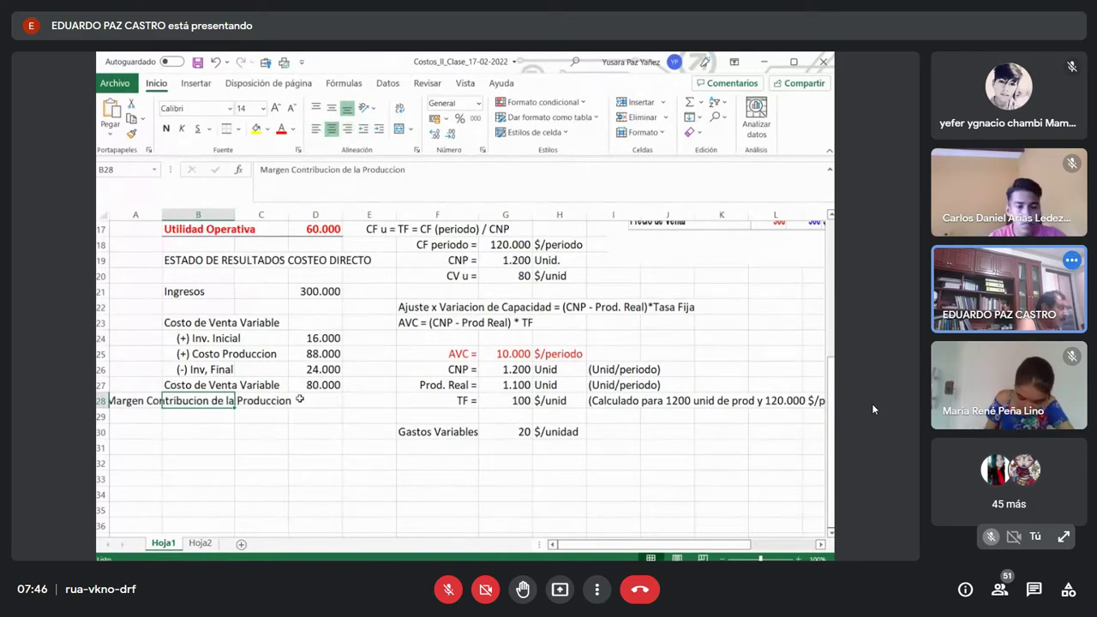
pyautogui.moveTo(228, 212); pyautogui.dragTo(253, 213)
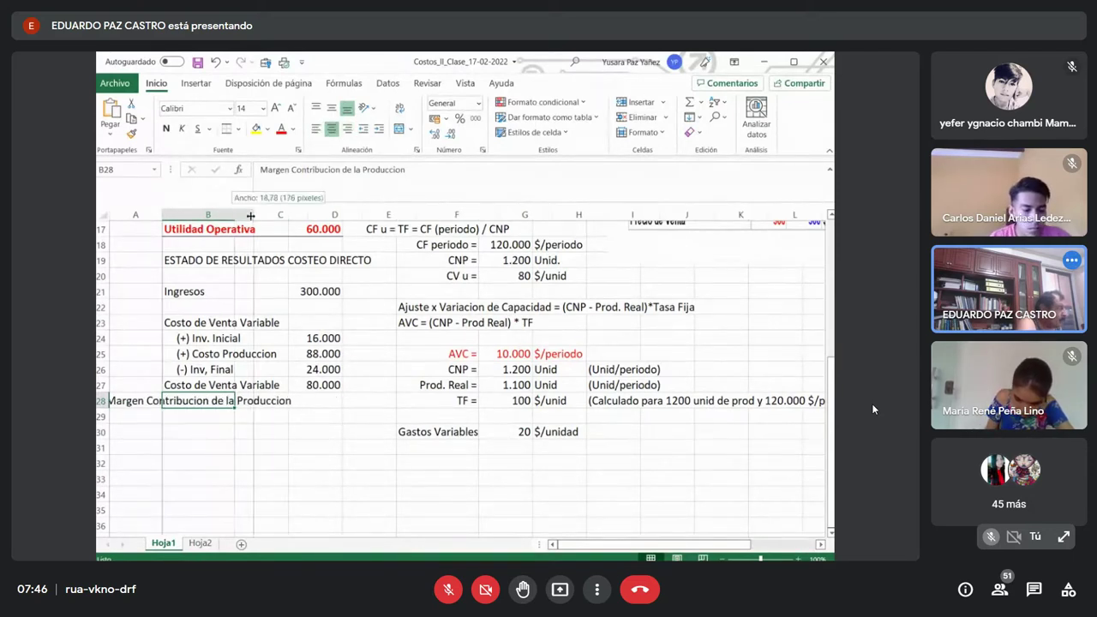
# Calculate the production contribution margin in D28 with the formula +D21-D27
pyautogui.click(331, 401)
pyautogui.write('+')
pyautogui.click(333, 289)
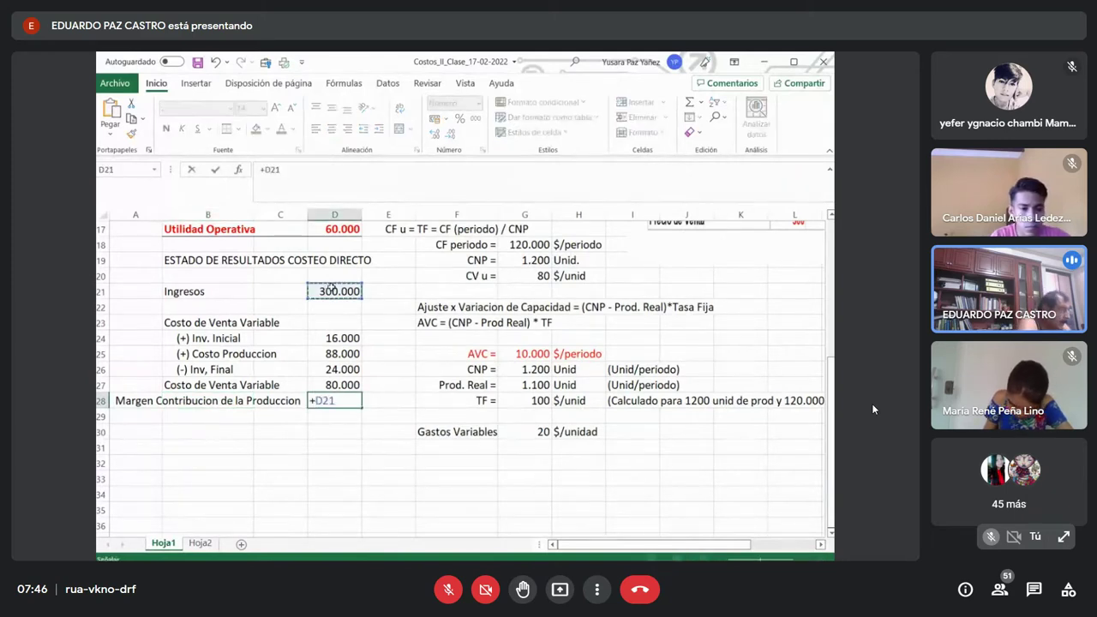
pyautogui.write('-')
pyautogui.click(330, 385)
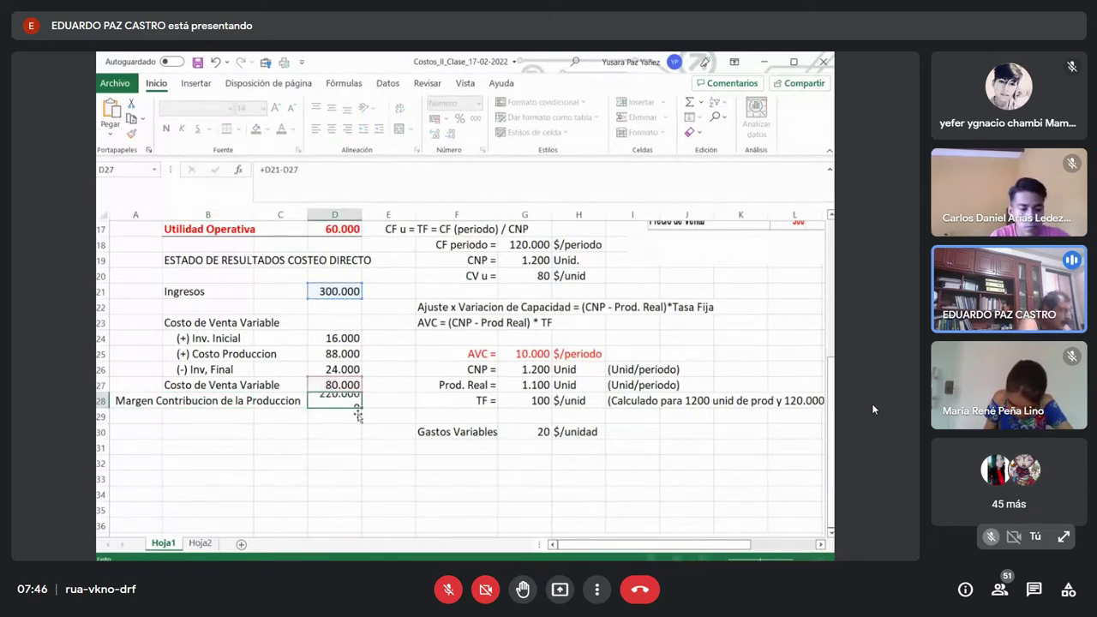
pyautogui.press('Return')
# Make the production contribution margin row B28:D28 bold with top and bottom borders
pyautogui.moveTo(335, 400); pyautogui.dragTo(203, 408)
pyautogui.click(167, 128)
pyautogui.click(226, 422)
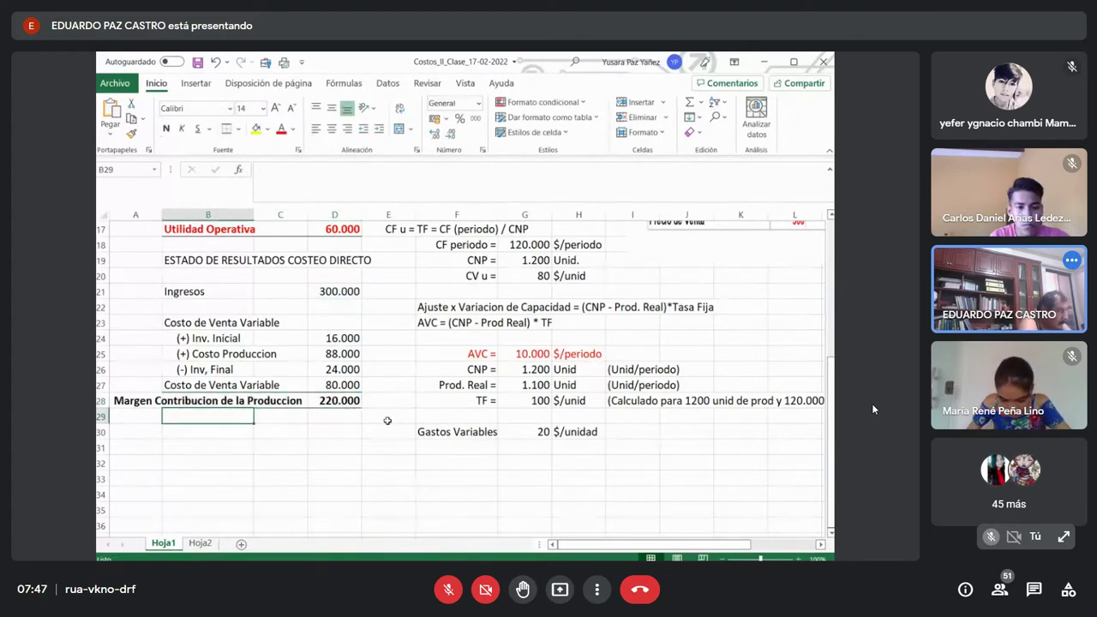
# Consult the Costeo Directo outline on Hoja2 and enter the label "Gastos Var. Adm y Ventas" in B29 of Hoja1
pyautogui.click(202, 544)
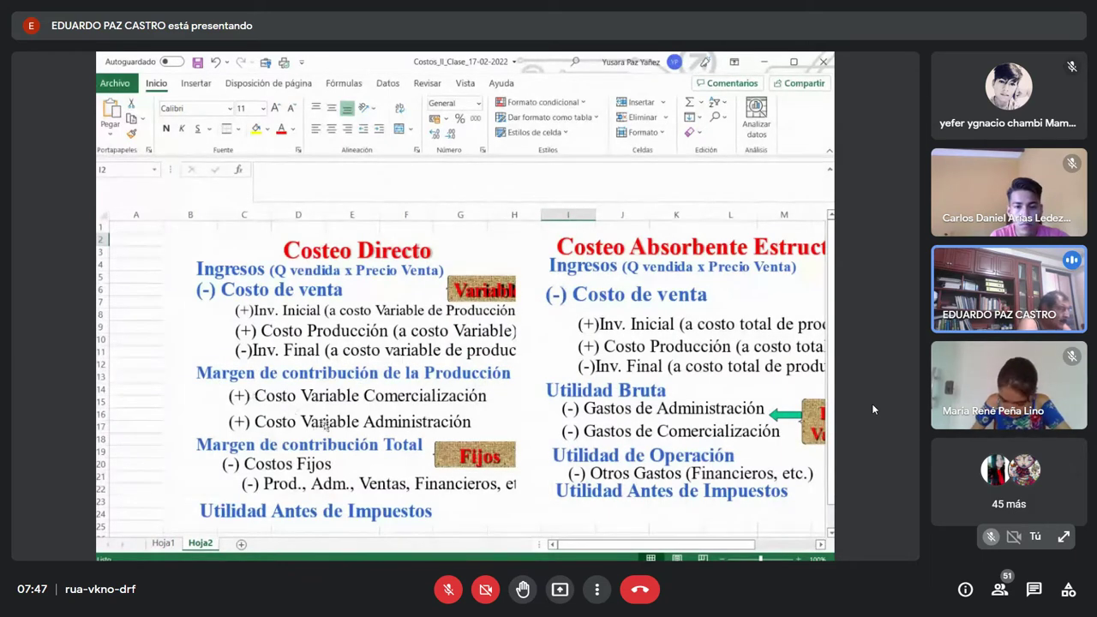
pyautogui.click(168, 544)
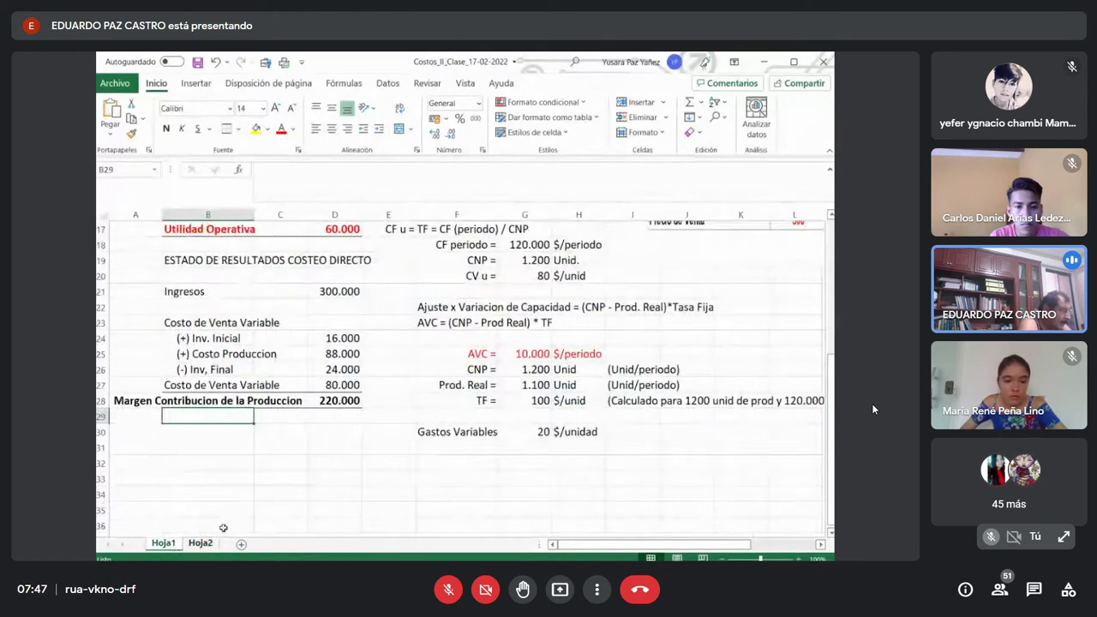
pyautogui.write('Gastos')
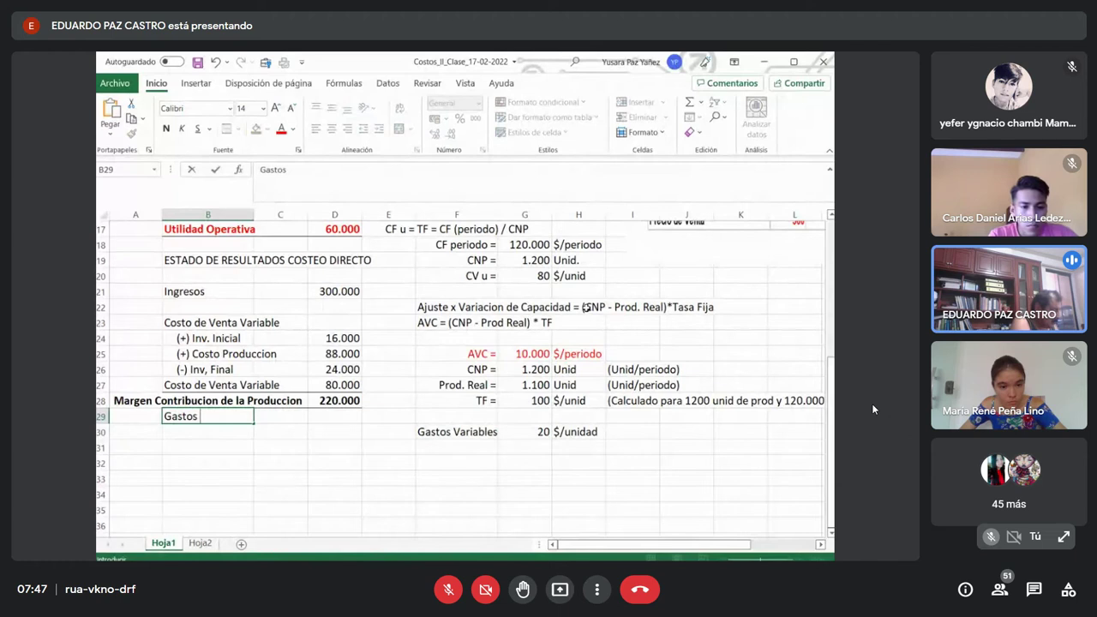
pyautogui.write(' Var. Ad')
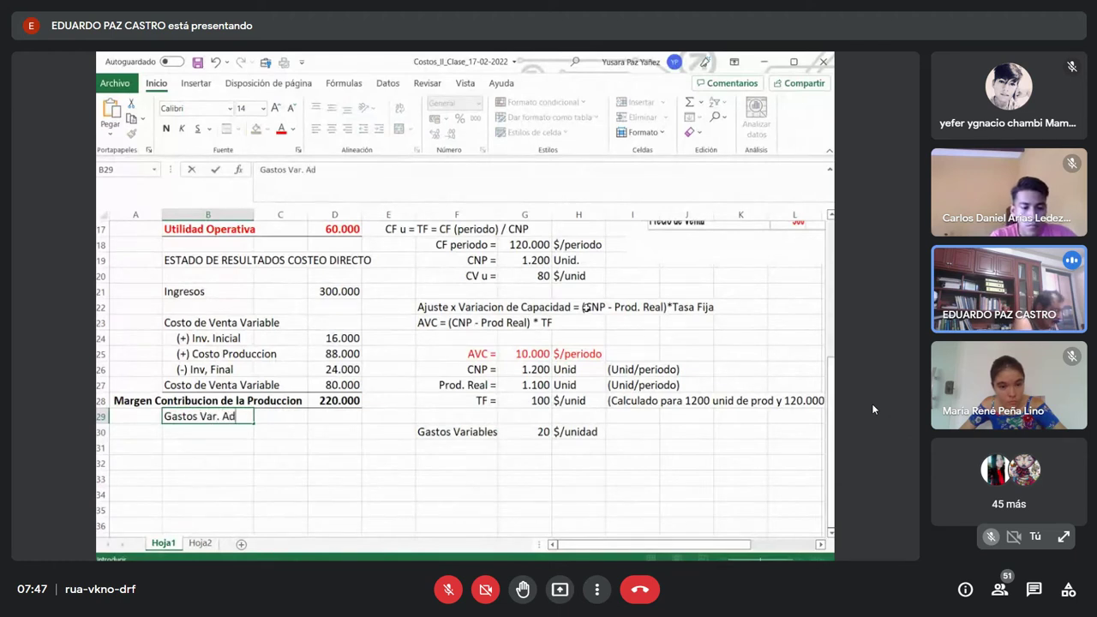
pyautogui.write('m y Ventas')
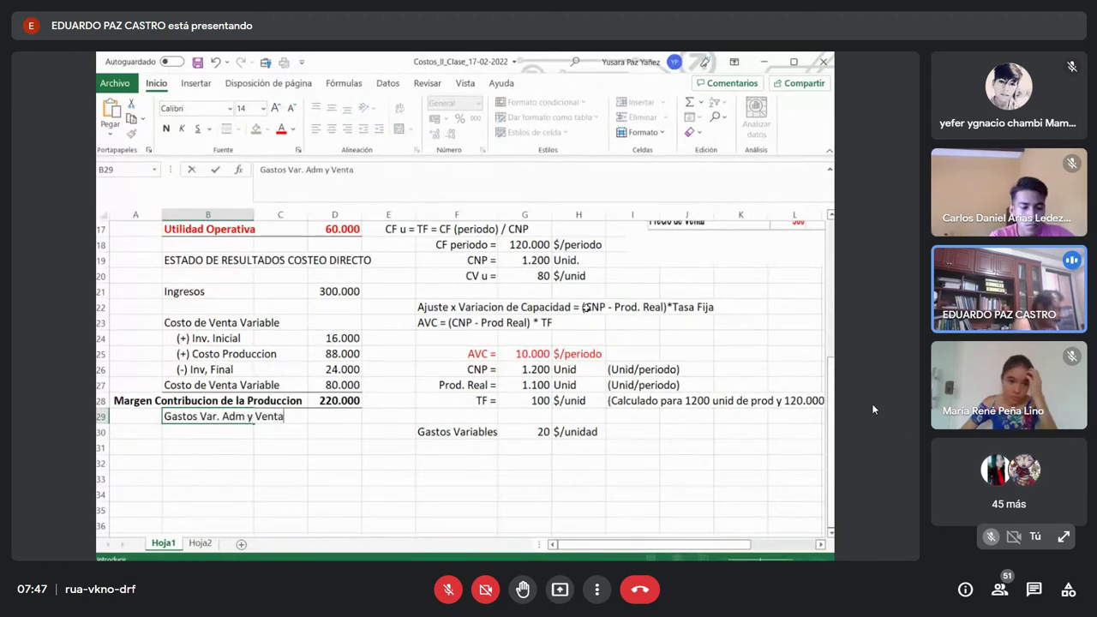
pyautogui.hotkey('ctrl', 'Return')
# Start the formula for the Gastos Var. Adm y Ventas amount in D29
pyautogui.press('Right')
pyautogui.press('Right')
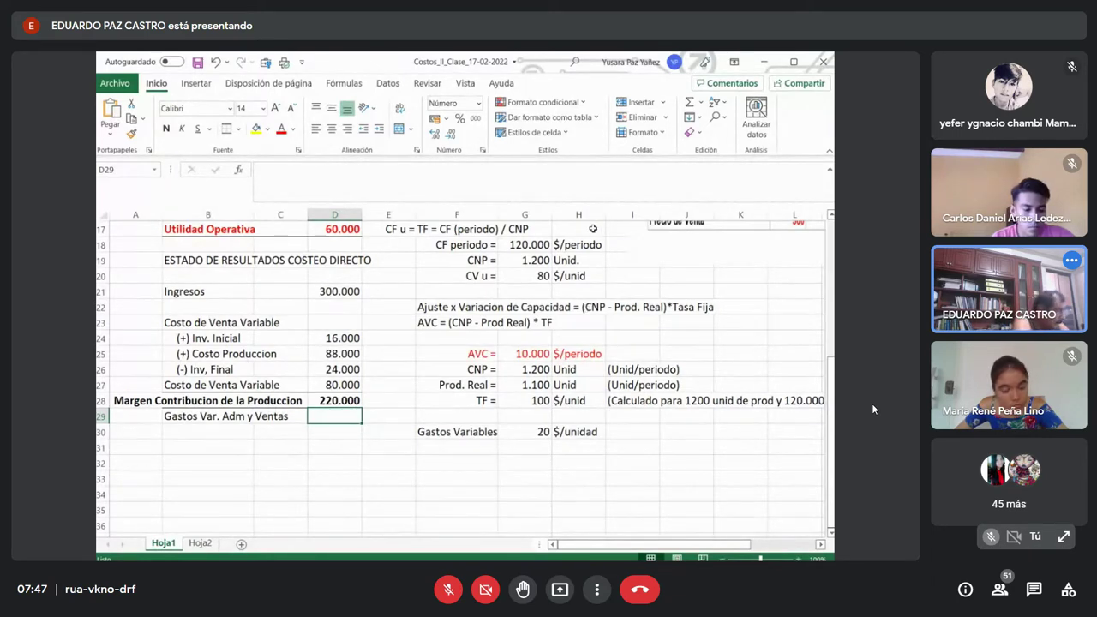
pyautogui.write('+')
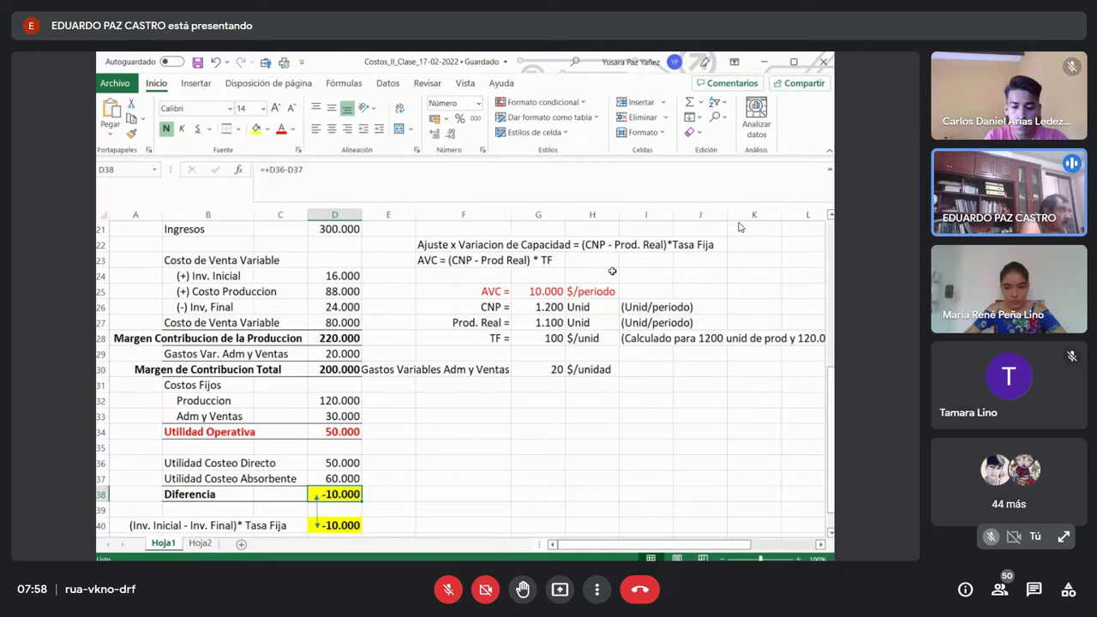
# Check the hidden system tray icons outside the meeting's full-screen view and restore full screen
pyautogui.press('Escape')
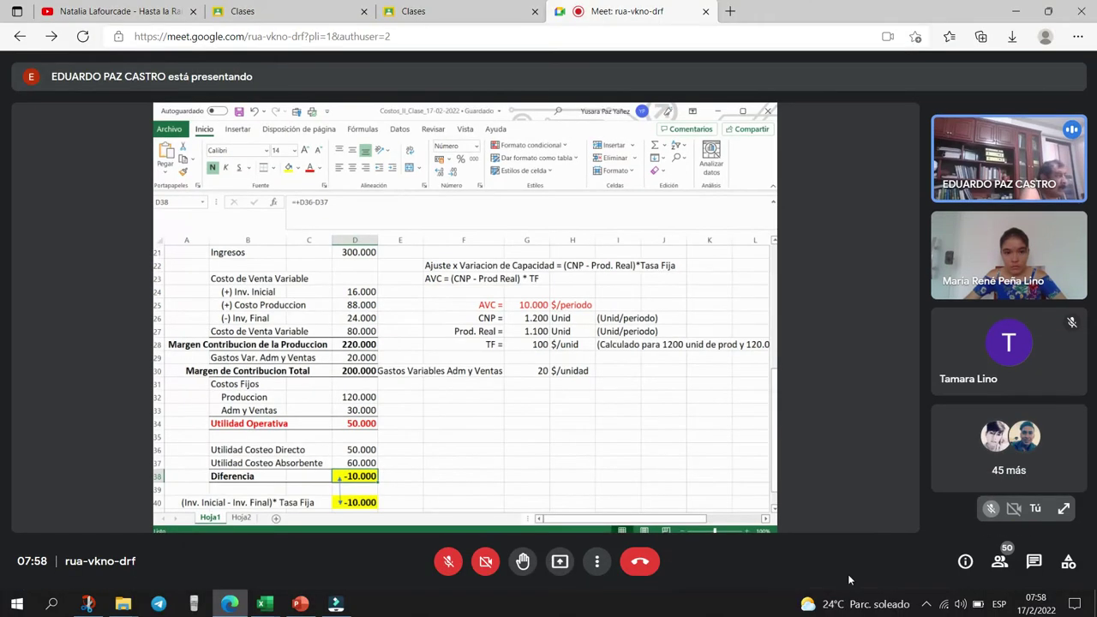
pyautogui.click(926, 605)
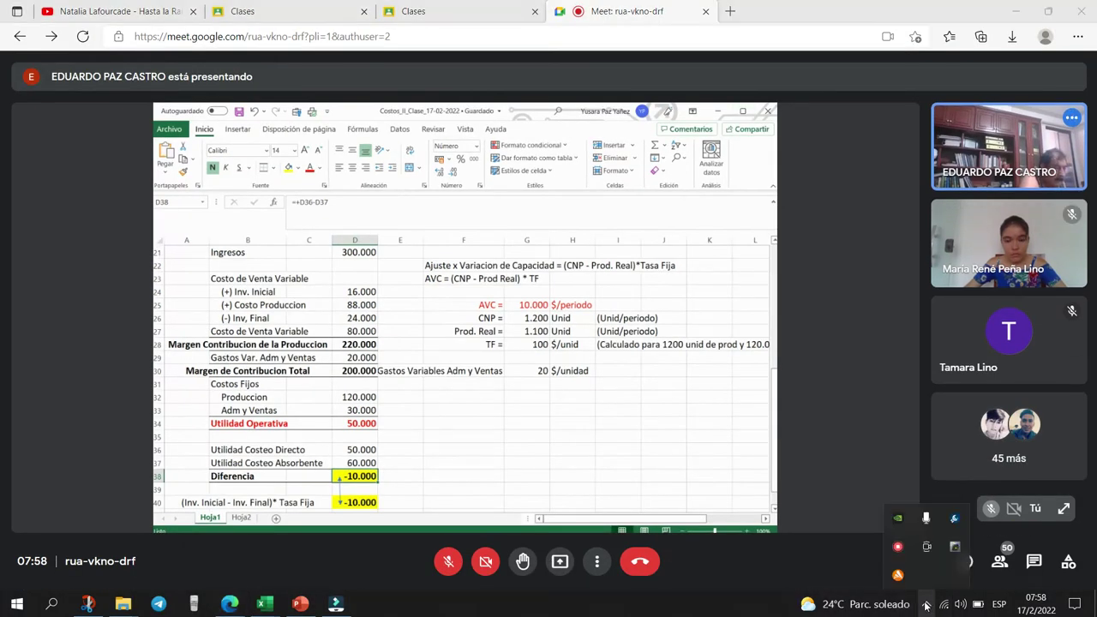
pyautogui.doubleClick(876, 401)
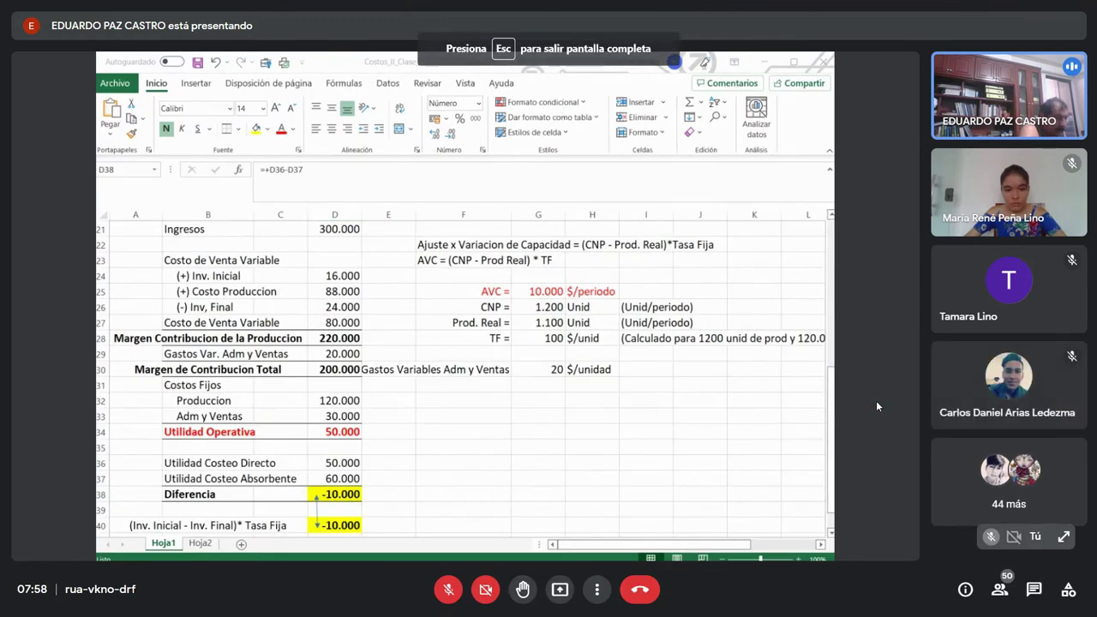